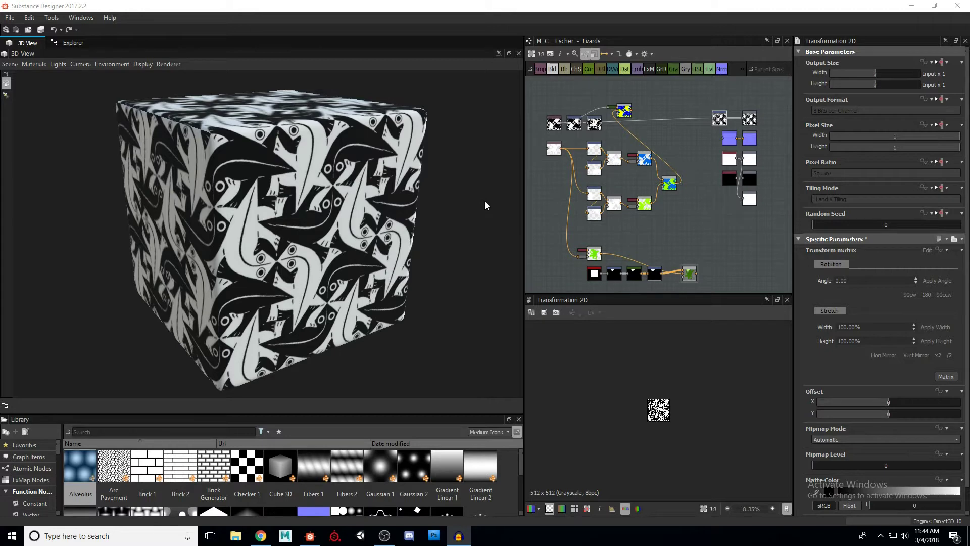
# Step: Switch to the browser and read through the M.C. Escher biography page on mcescher.com
pyautogui.moveTo(409, 221); pyautogui.dragTo(391, 222)
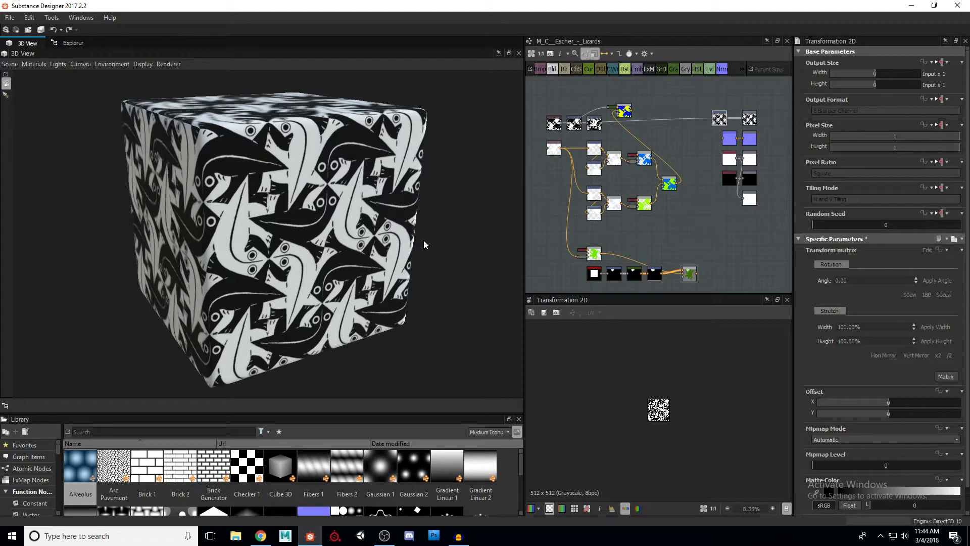
pyautogui.hotkey('alt', 'Tab')
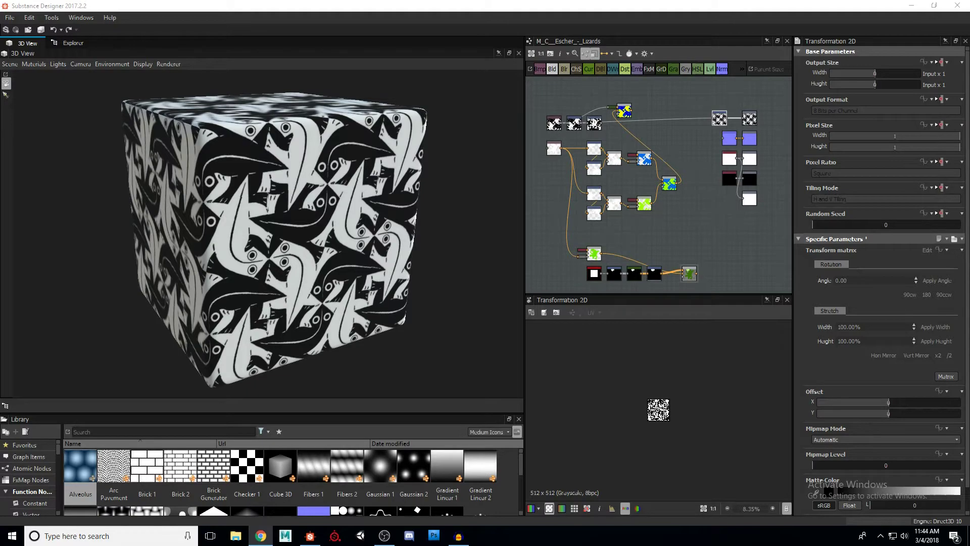
pyautogui.moveTo(969, 101); pyautogui.dragTo(530, 2)
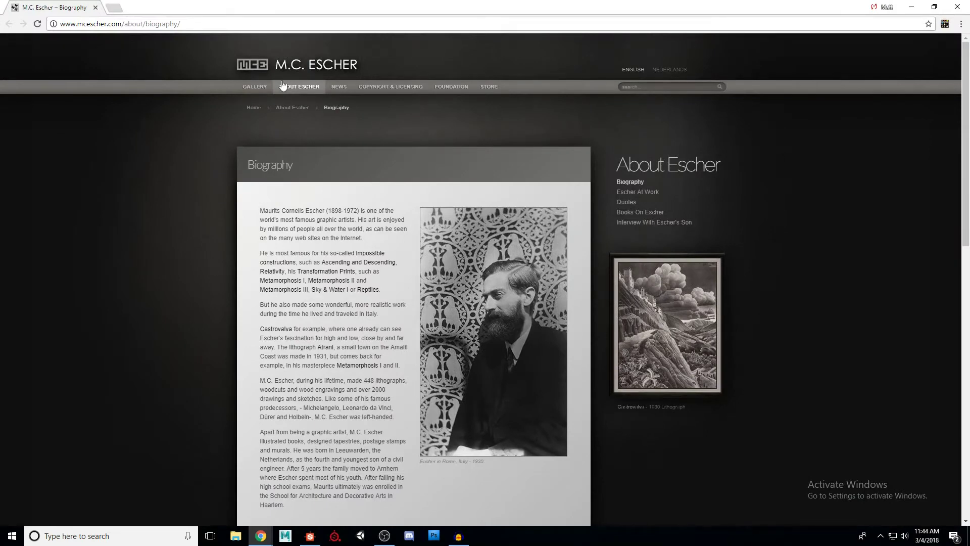
pyautogui.scroll(-2, 418, 241)
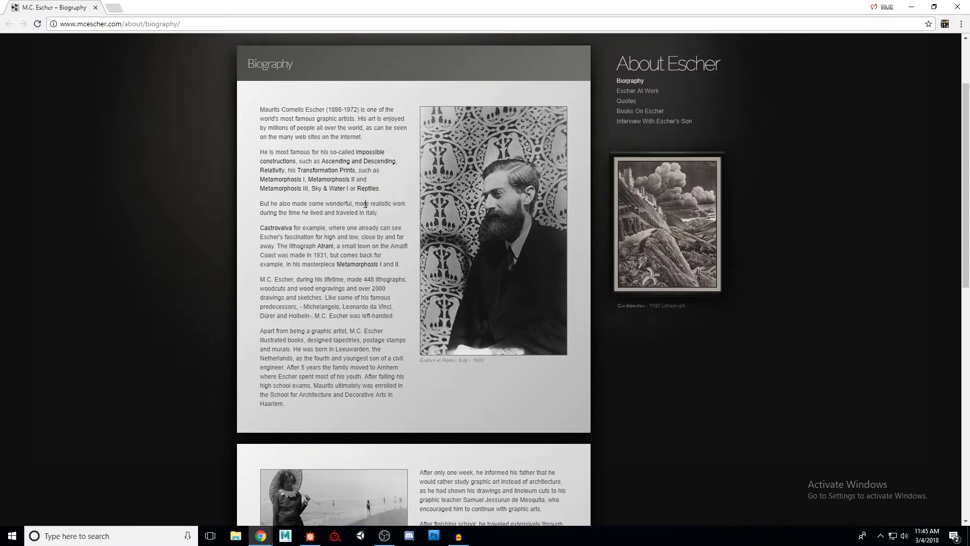
pyautogui.scroll(-5, 366, 212)
pyautogui.scroll(-4, 366, 220)
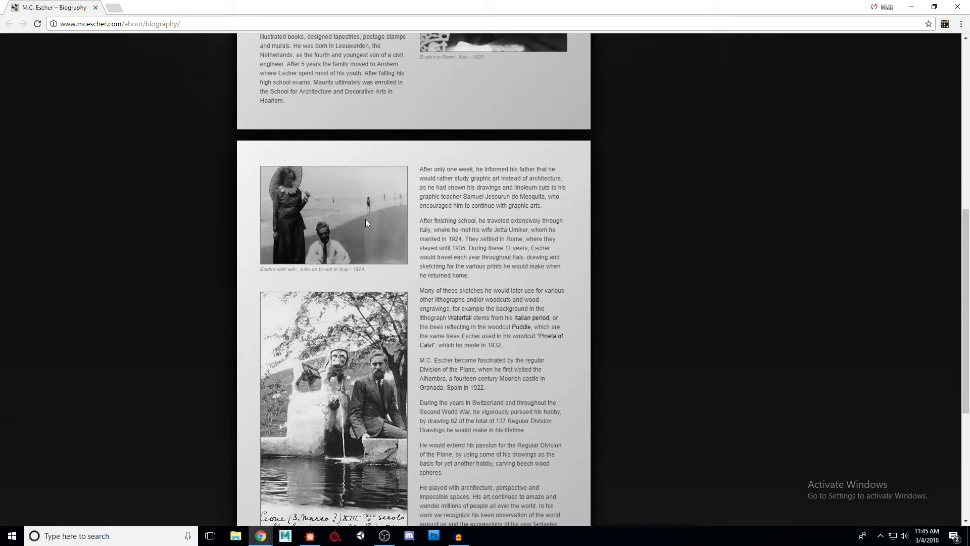
pyautogui.scroll(7, 365, 219)
pyautogui.scroll(3, 365, 219)
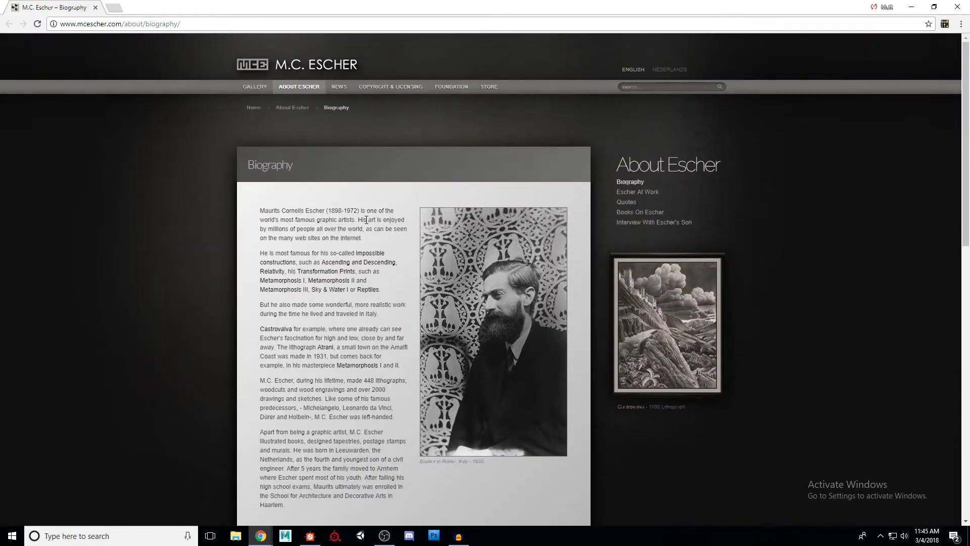
# Step: Open the Most Popular gallery on the M.C. Escher site and look through its artworks for tessellation references
pyautogui.click(260, 90)
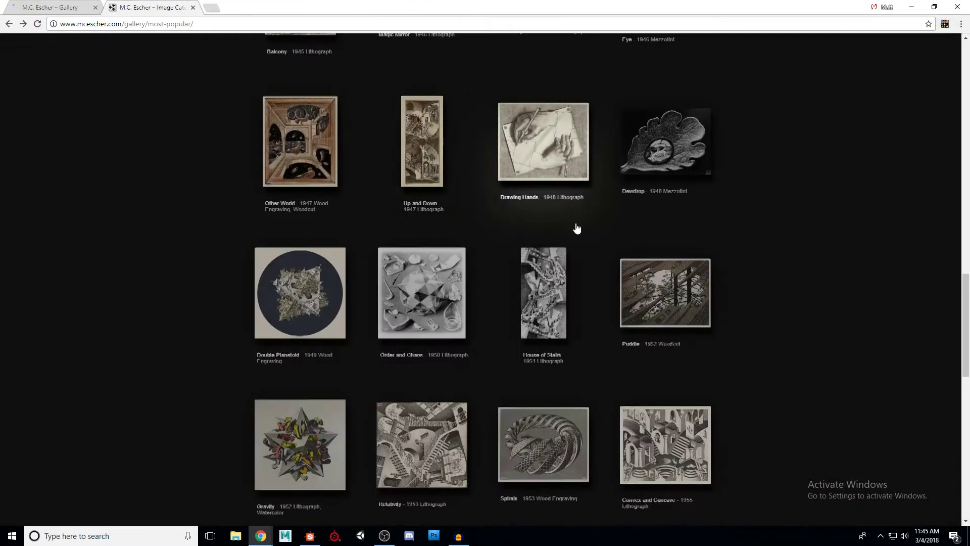
pyautogui.scroll(6, 577, 230)
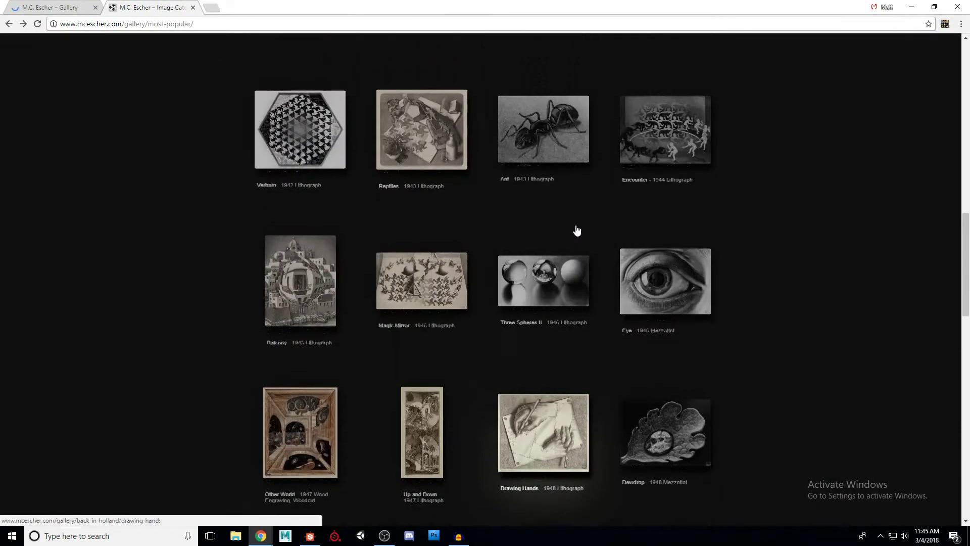
pyautogui.scroll(2, 577, 230)
pyautogui.scroll(-2, 571, 228)
pyautogui.scroll(6, 570, 227)
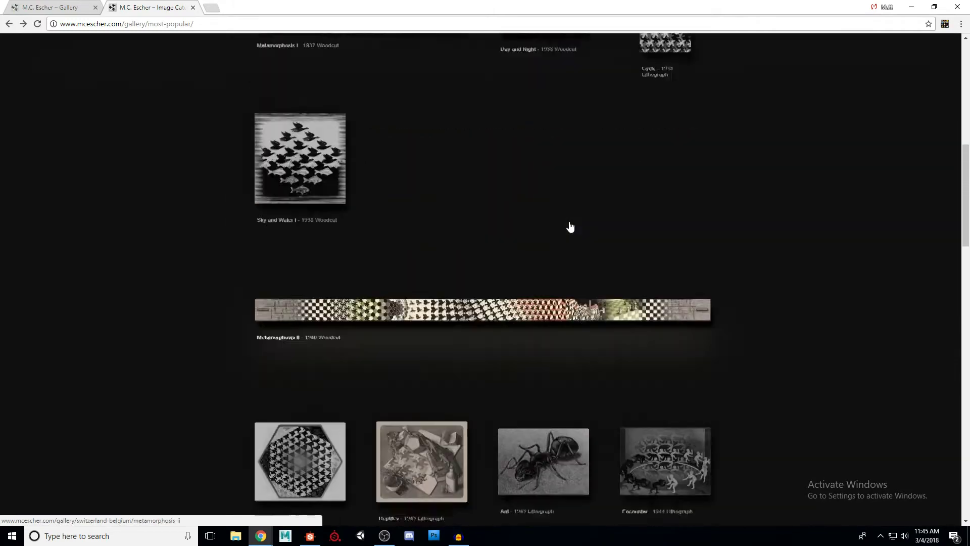
pyautogui.scroll(10, 570, 227)
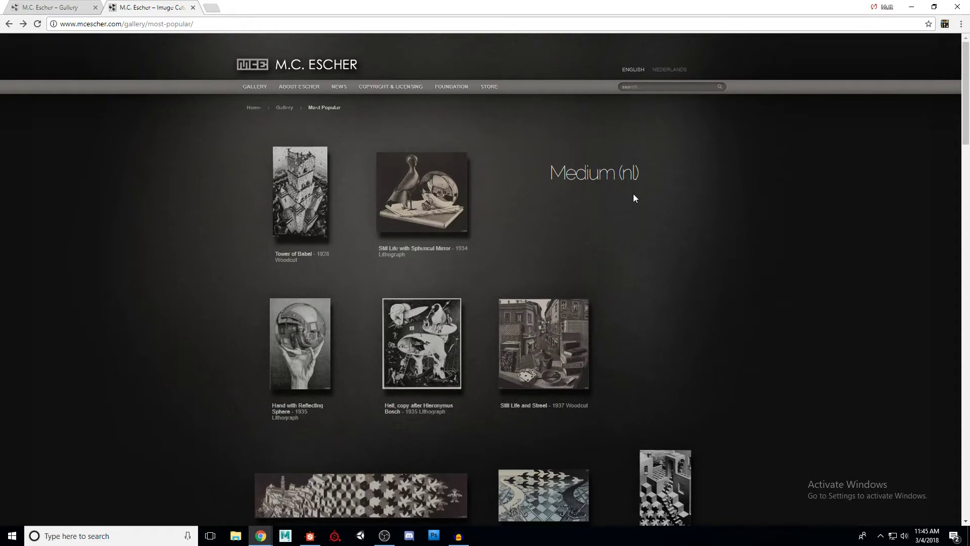
pyautogui.scroll(-2, 638, 225)
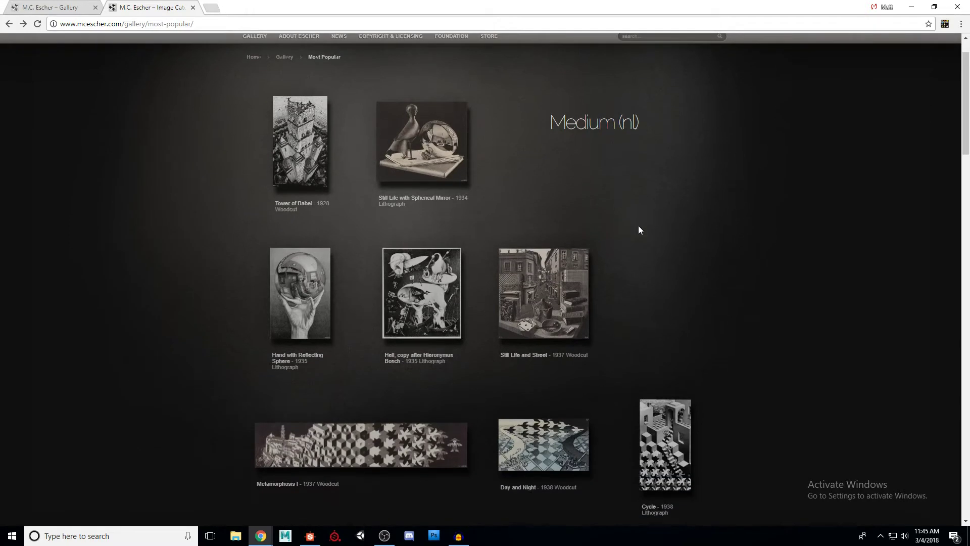
pyautogui.scroll(-2, 638, 230)
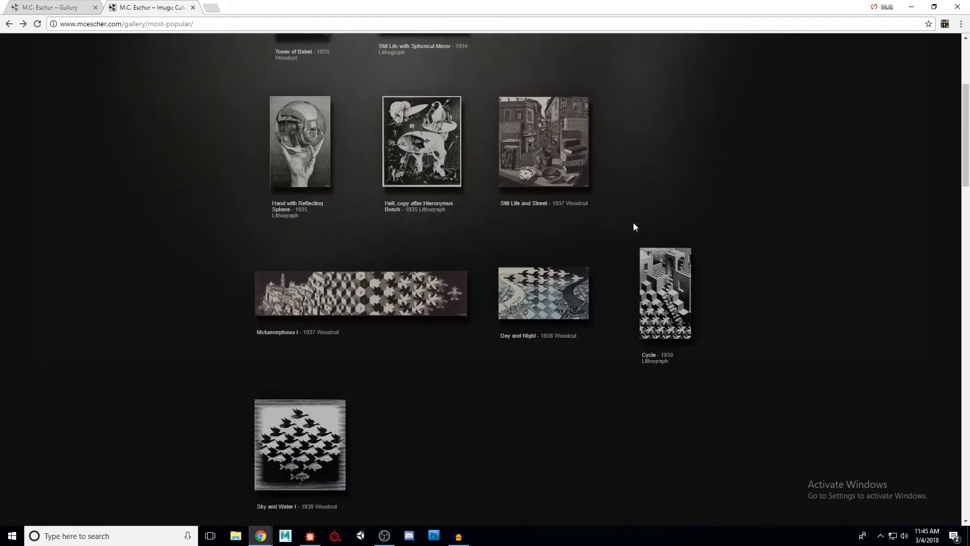
pyautogui.scroll(-2, 633, 223)
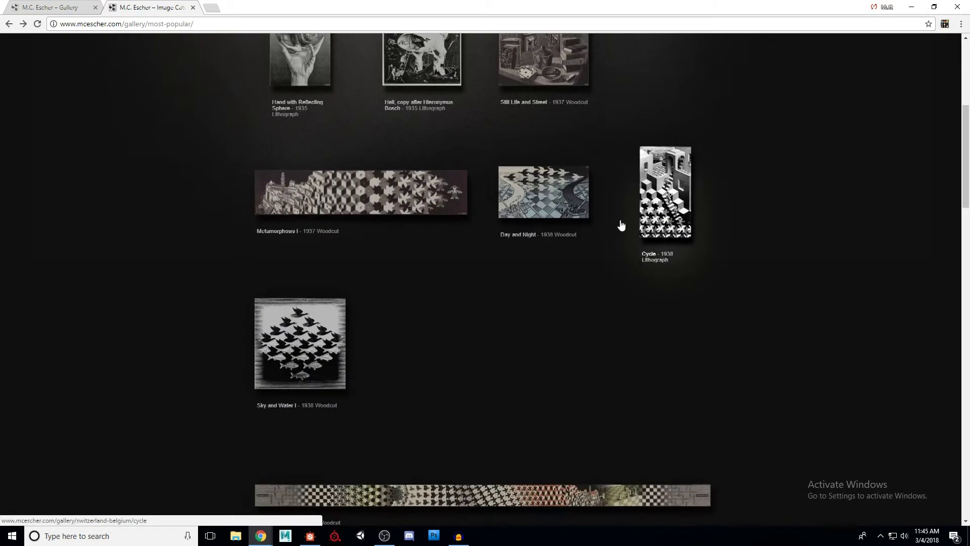
pyautogui.scroll(-1, 524, 286)
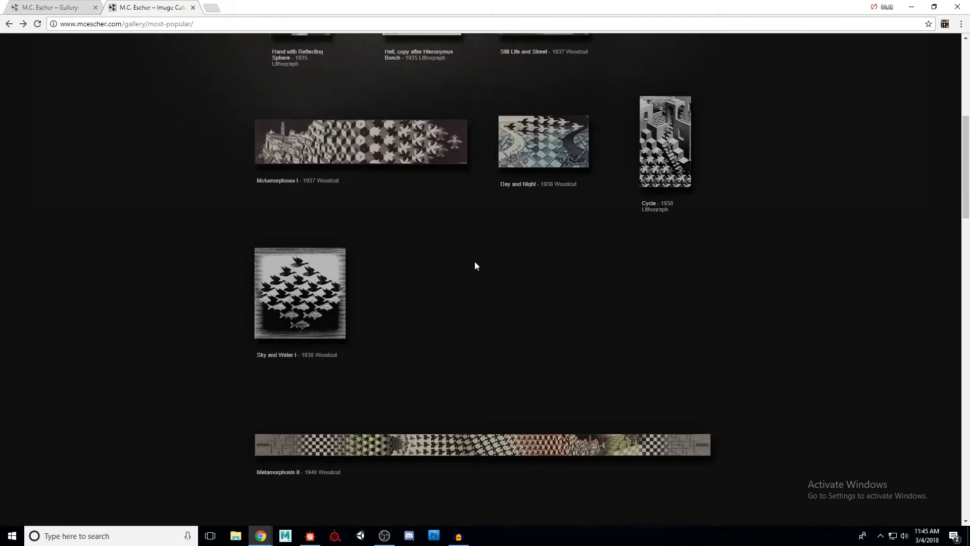
pyautogui.scroll(-3, 475, 265)
pyautogui.scroll(4, 476, 268)
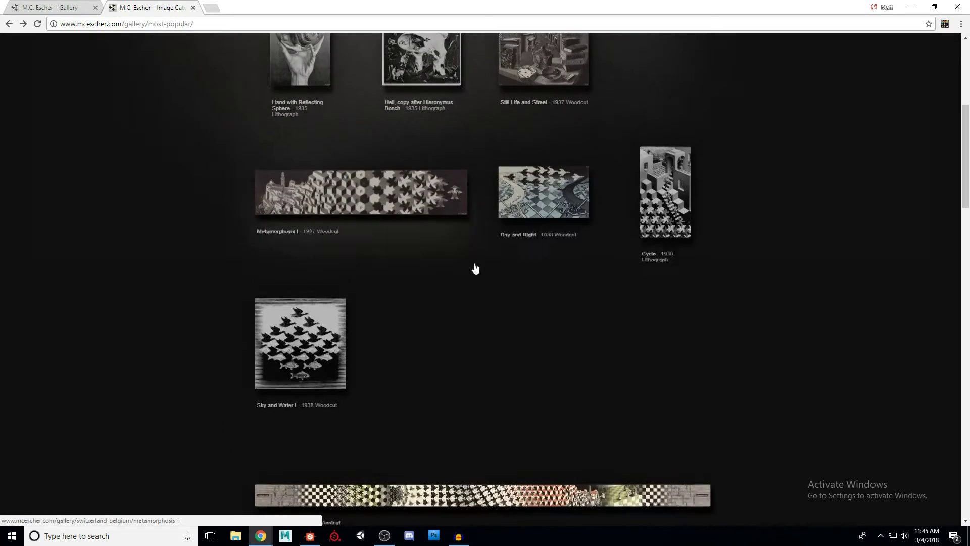
pyautogui.scroll(6, 475, 267)
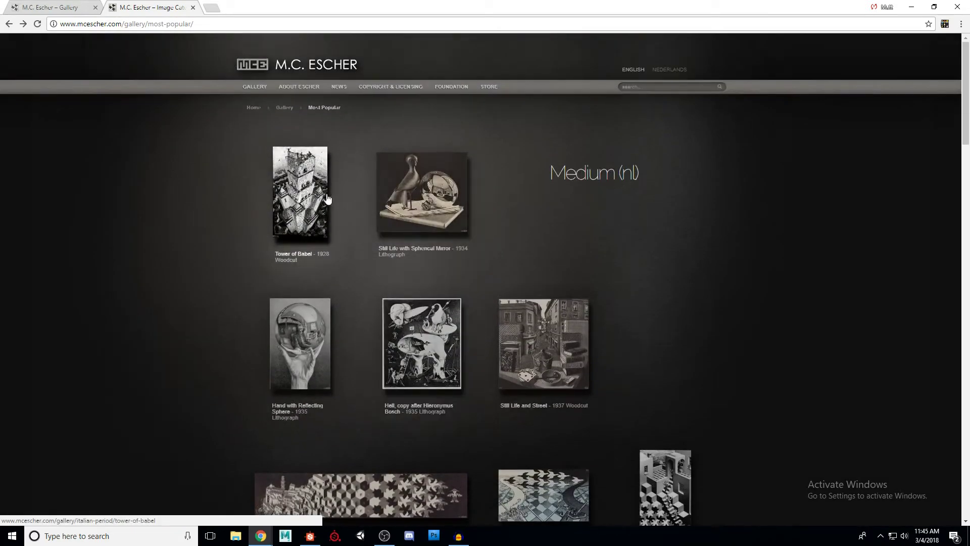
pyautogui.scroll(-13, 465, 306)
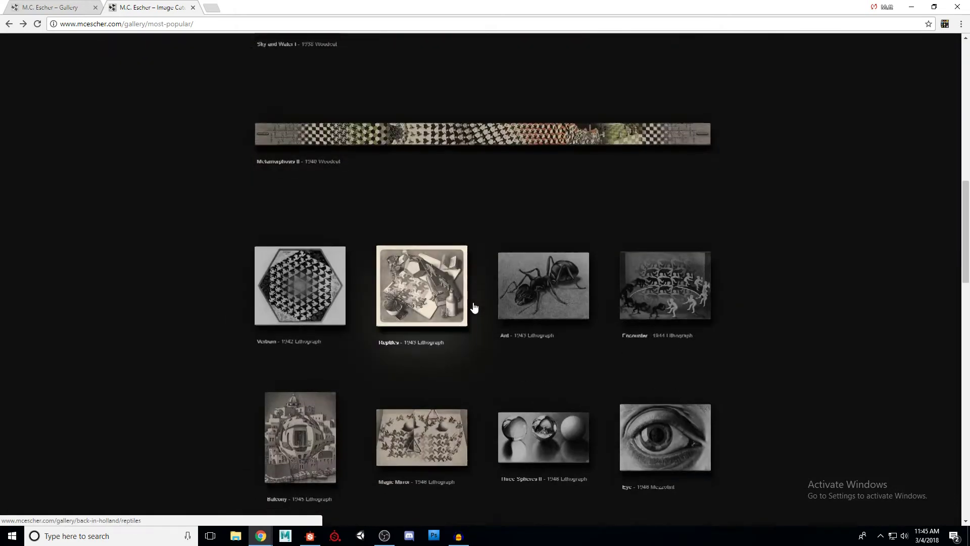
pyautogui.scroll(-2, 474, 307)
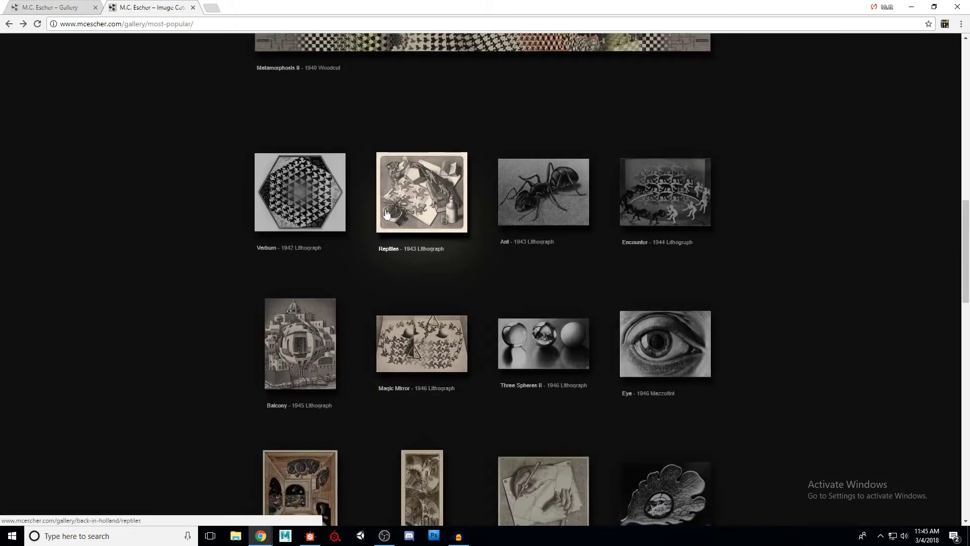
pyautogui.scroll(-2, 510, 266)
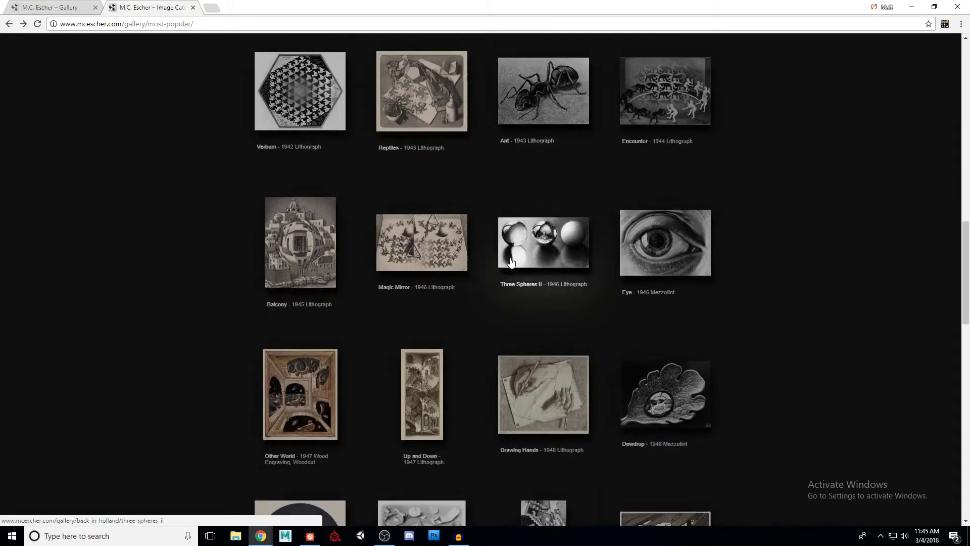
pyautogui.scroll(-6, 482, 288)
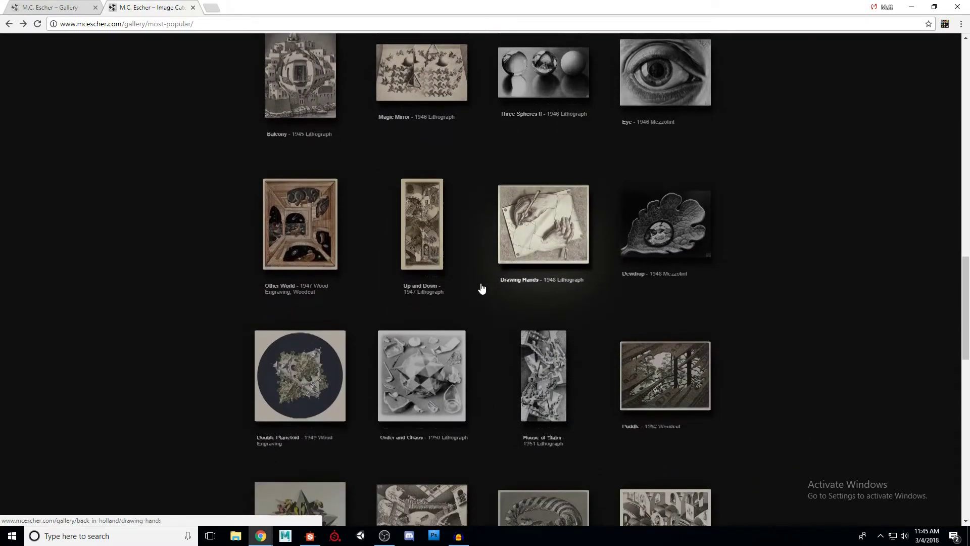
pyautogui.scroll(-2, 481, 288)
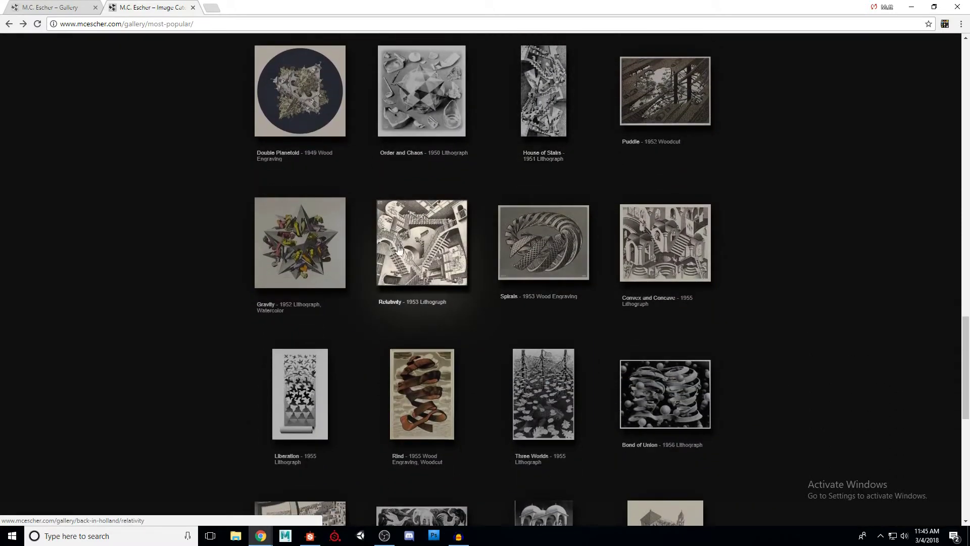
pyautogui.scroll(-3, 495, 320)
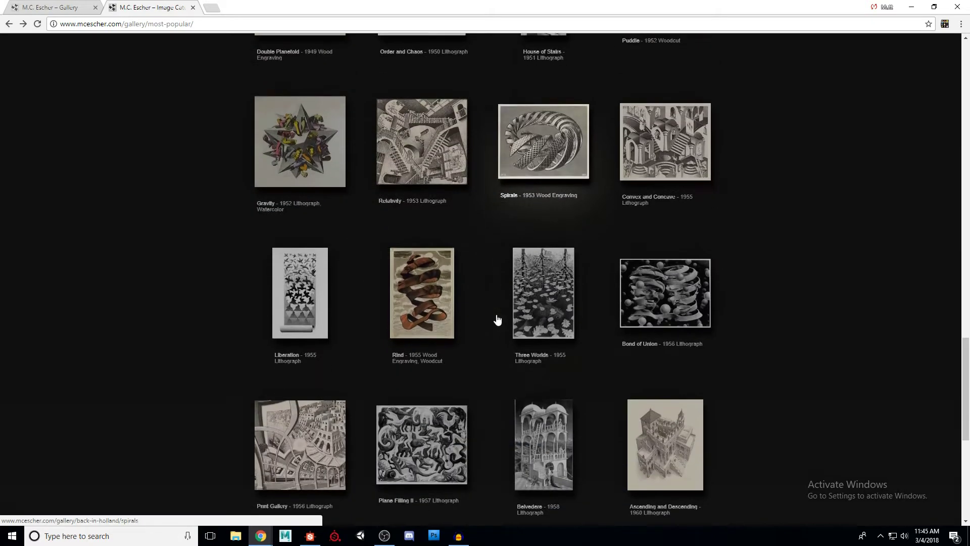
pyautogui.scroll(-1, 506, 289)
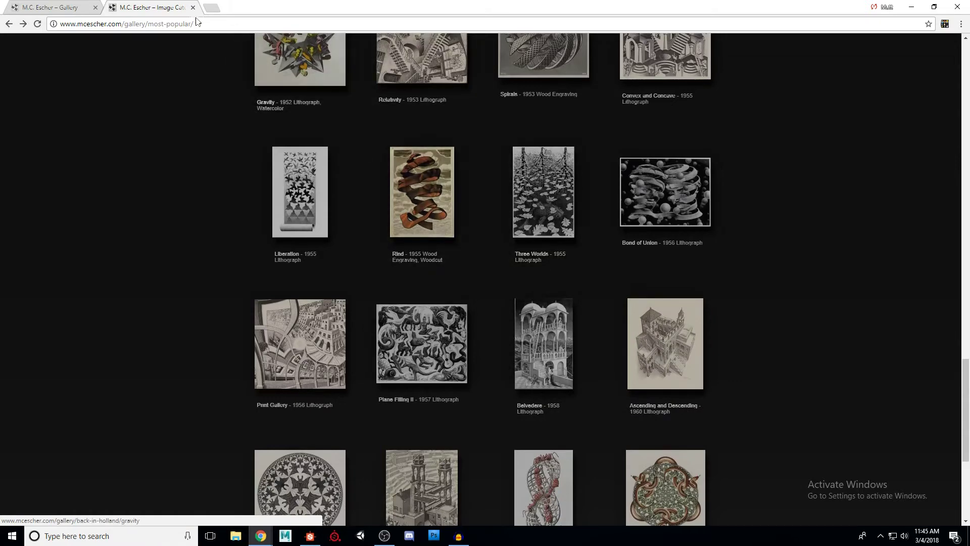
# Step: Return to Substance Designer and examine the lizard tessellation on the faces and edges of the 3D cube
pyautogui.hotkey('ctrl', 'w')
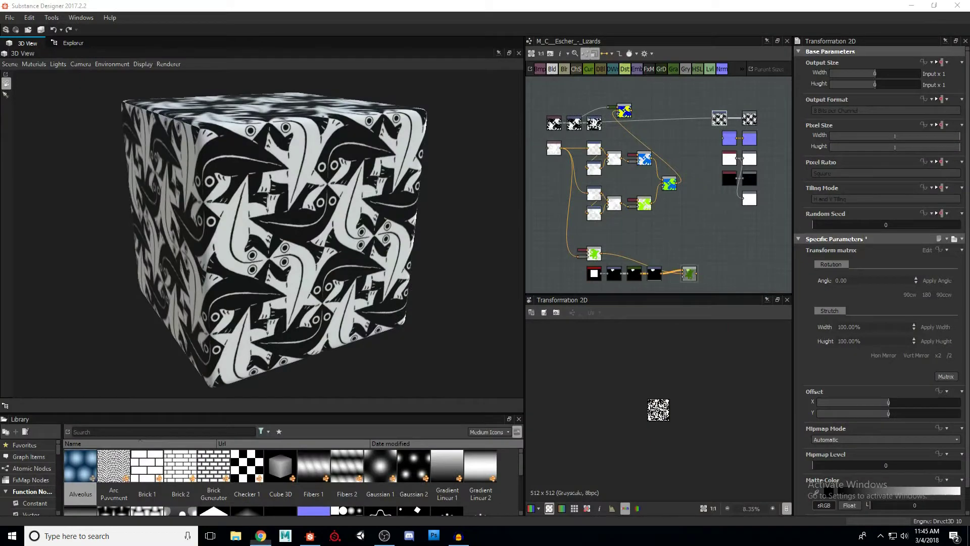
pyautogui.moveTo(318, 203)
pyautogui.mouseDown()
pyautogui.moveTo(230, 184)
pyautogui.moveTo(352, 232)
pyautogui.moveTo(316, 220)
pyautogui.mouseUp()
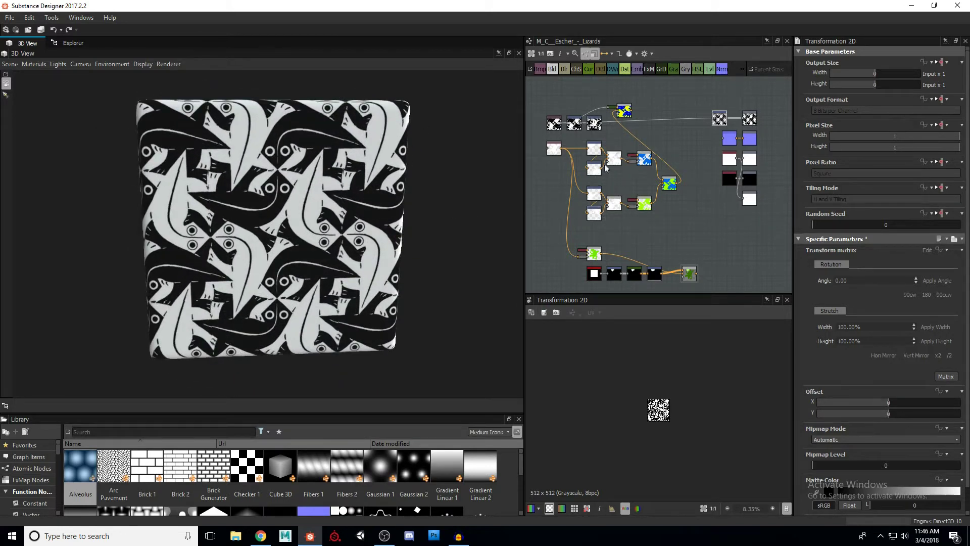
pyautogui.moveTo(261, 233); pyautogui.dragTo(263, 226)
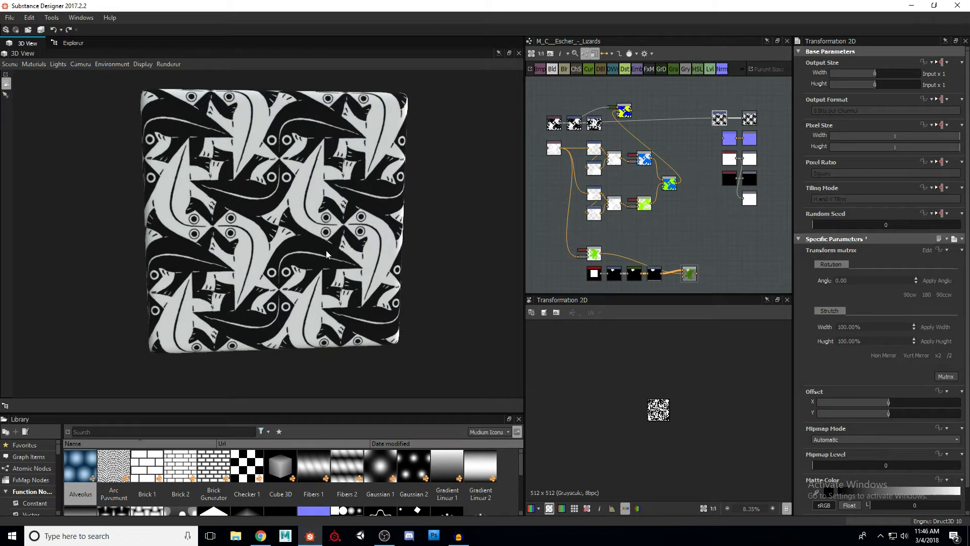
pyautogui.moveTo(318, 247); pyautogui.dragTo(313, 244)
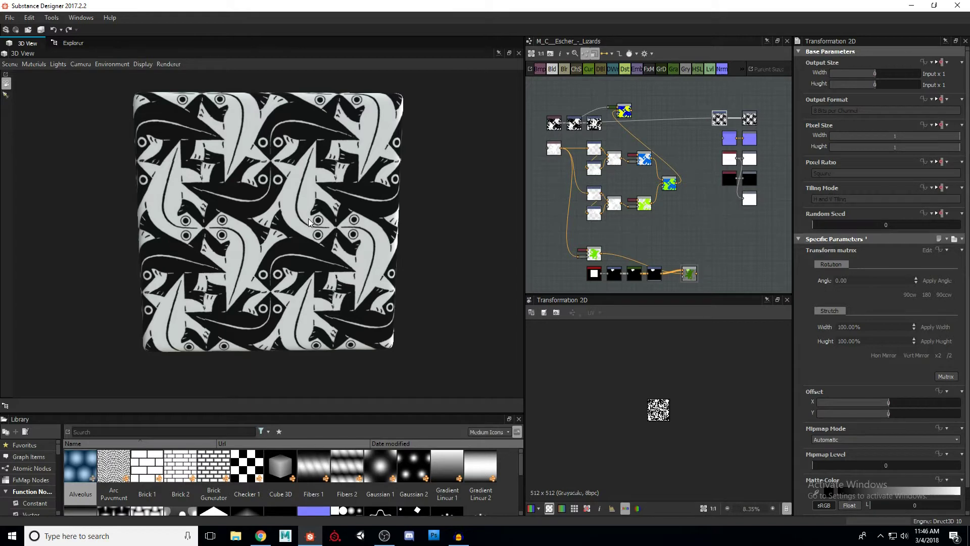
pyautogui.moveTo(281, 228); pyautogui.dragTo(307, 262)
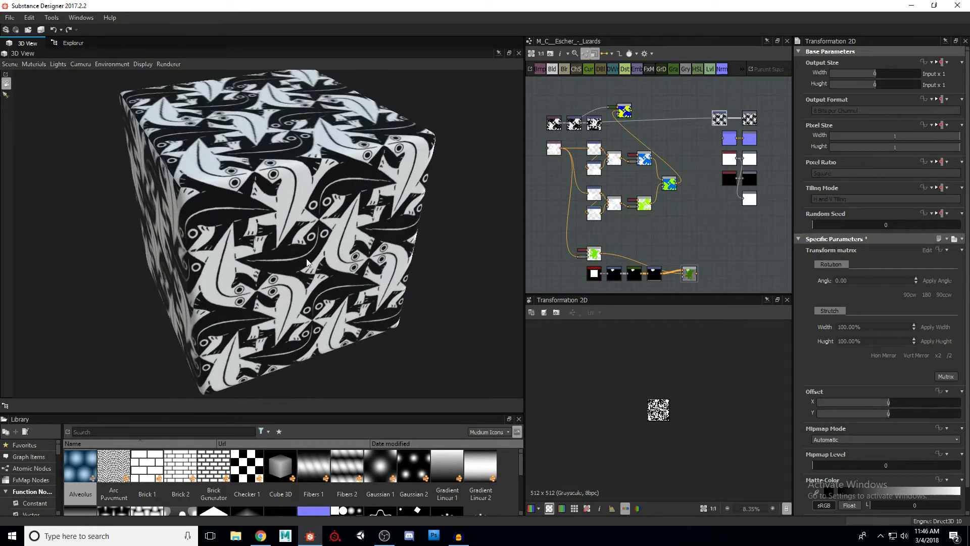
pyautogui.scroll(3, 321, 236)
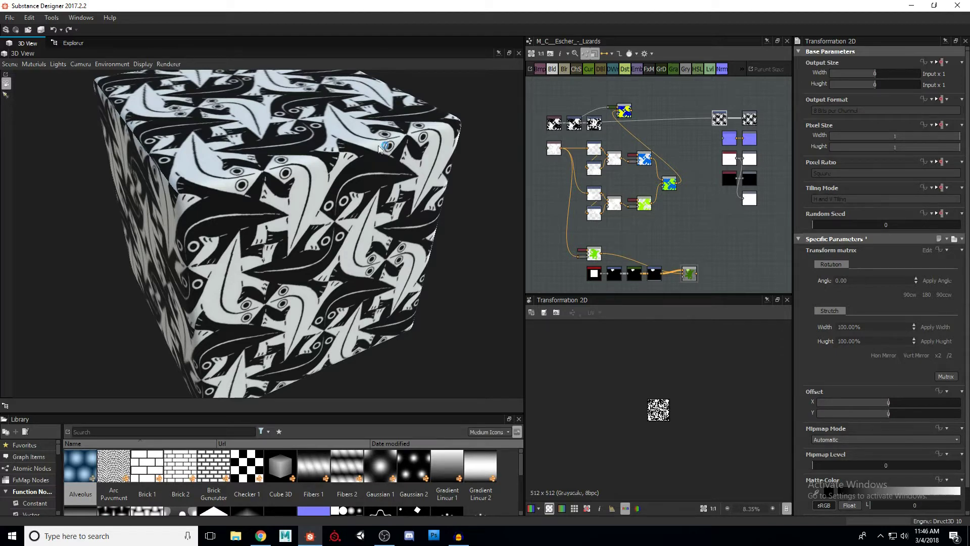
pyautogui.moveTo(314, 172); pyautogui.dragTo(329, 172)
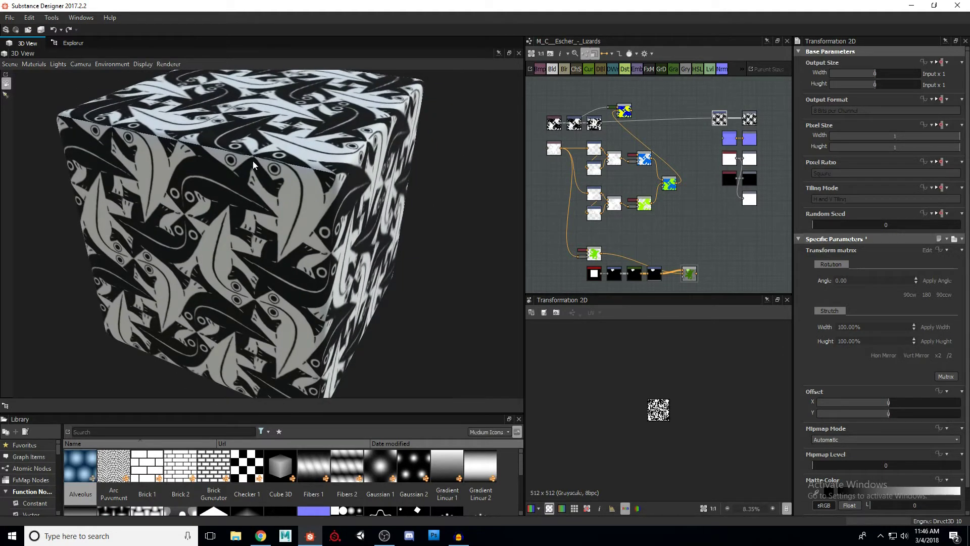
pyautogui.moveTo(246, 160); pyautogui.dragTo(290, 173)
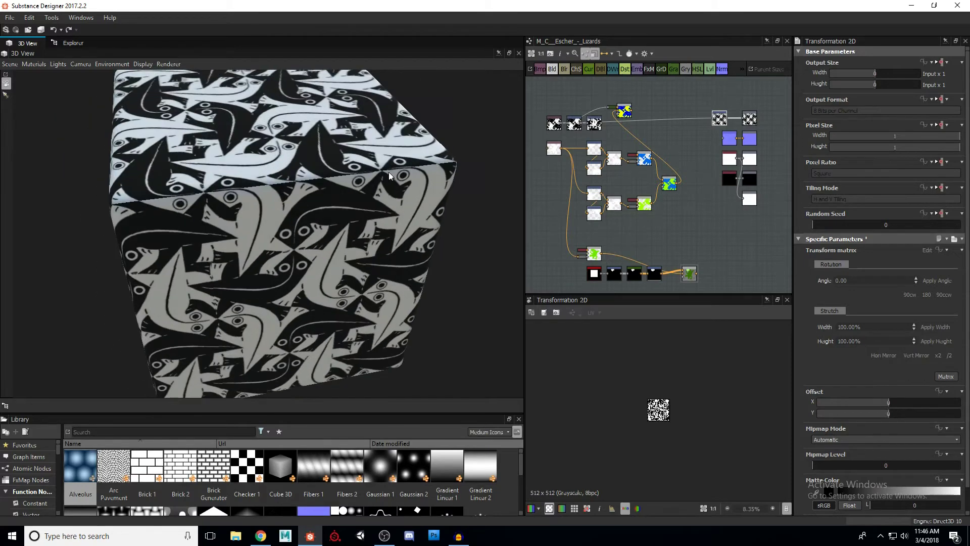
pyautogui.moveTo(369, 182); pyautogui.dragTo(342, 189)
# Step: Narrow the 3D View to give the node graph and the 2D preview more width
pyautogui.moveTo(523, 187); pyautogui.dragTo(230, 198)
pyautogui.moveTo(378, 198); pyautogui.dragTo(465, 195, button='middle')
pyautogui.moveTo(609, 222); pyautogui.dragTo(298, 84)
pyautogui.click(558, 223)
pyautogui.moveTo(516, 236); pyautogui.dragTo(323, 293)
pyautogui.click(479, 259)
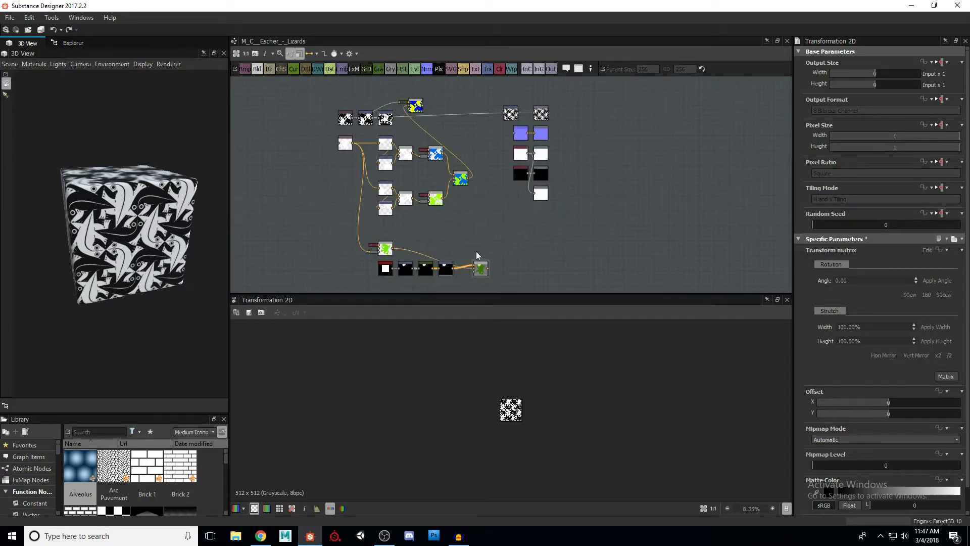
# Step: Inspect the MCE_Single bitmap node and the adjoining Transformation 2D nodes at the start of the graph
pyautogui.moveTo(438, 243); pyautogui.dragTo(439, 219, button='middle')
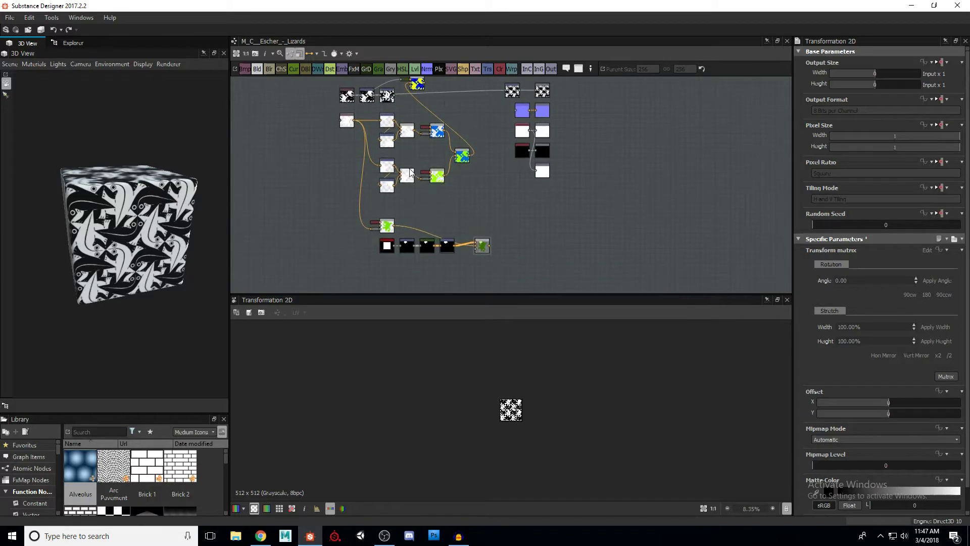
pyautogui.moveTo(409, 168); pyautogui.dragTo(414, 196, button='middle')
pyautogui.scroll(2, 360, 126)
pyautogui.click(348, 123)
pyautogui.scroll(5, 511, 409)
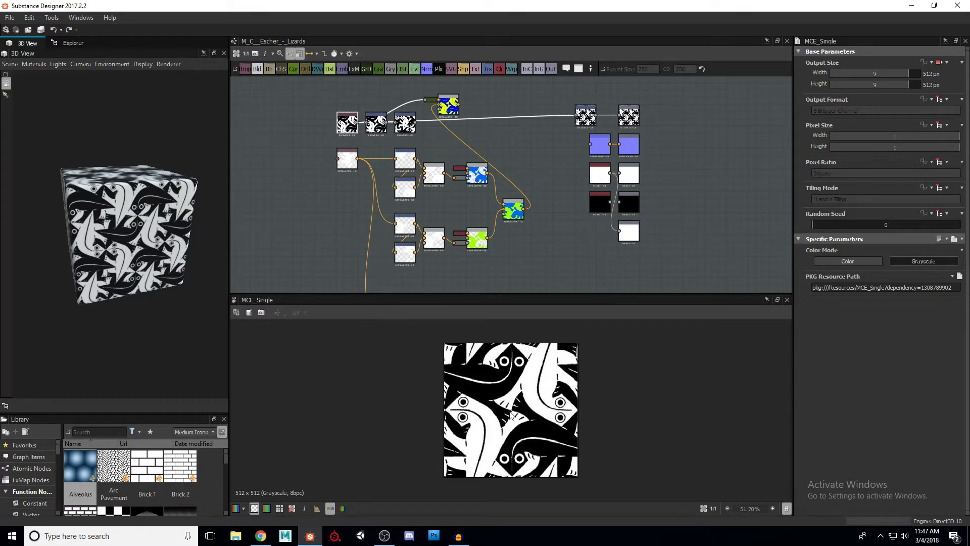
pyautogui.moveTo(351, 139); pyautogui.dragTo(349, 158, button='middle')
pyautogui.click(373, 151)
pyautogui.click(402, 152)
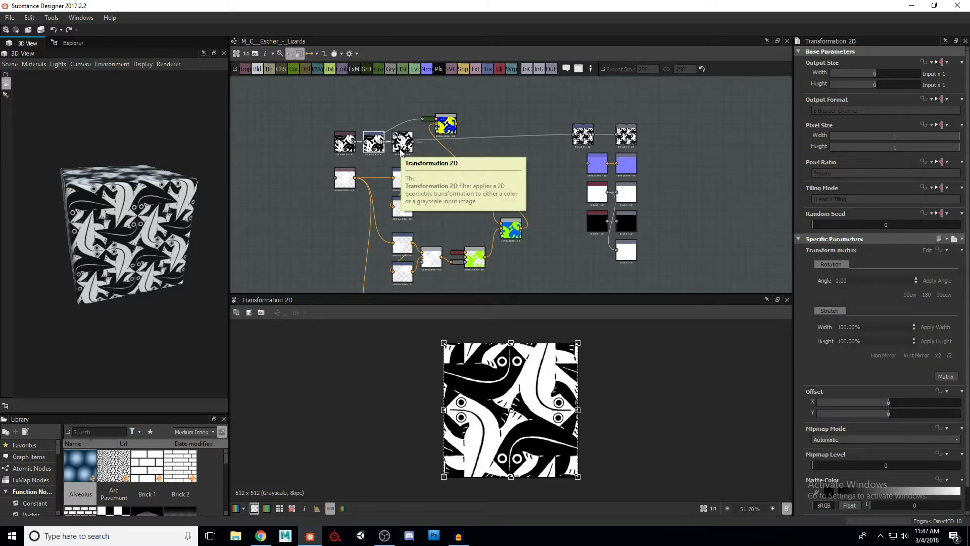
# Step: Preview the second Transformation 2D node and examine how the black-and-white lizard pattern is offset
pyautogui.doubleClick(402, 150)
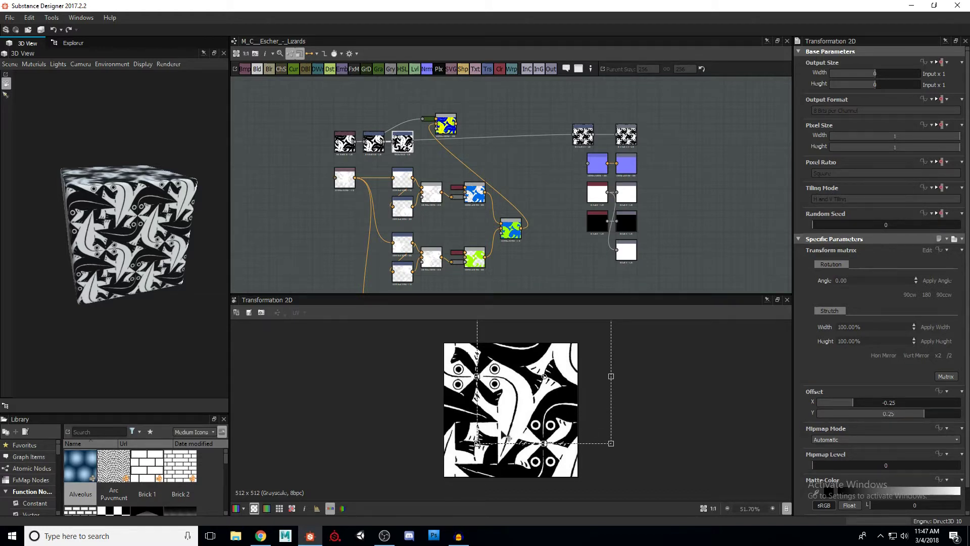
pyautogui.scroll(1, 506, 437)
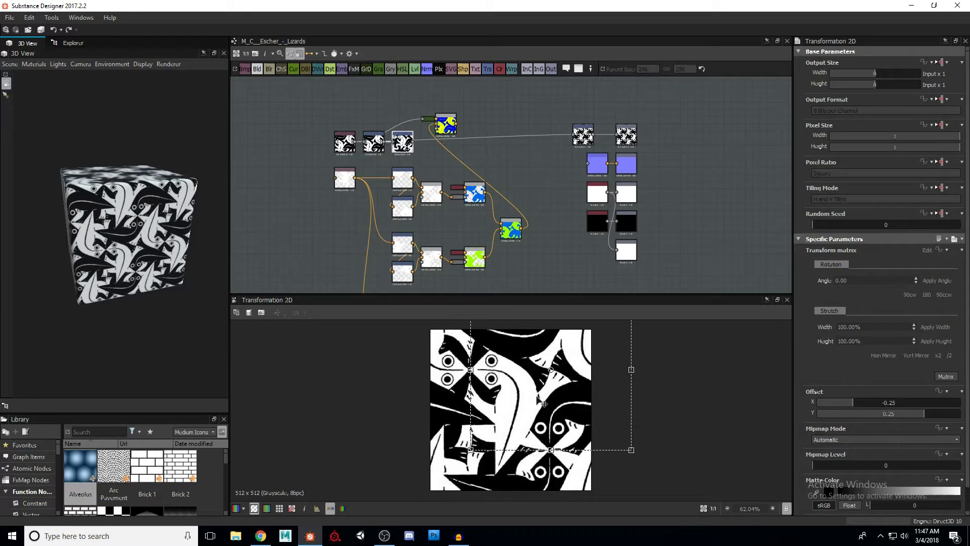
pyautogui.click(351, 211)
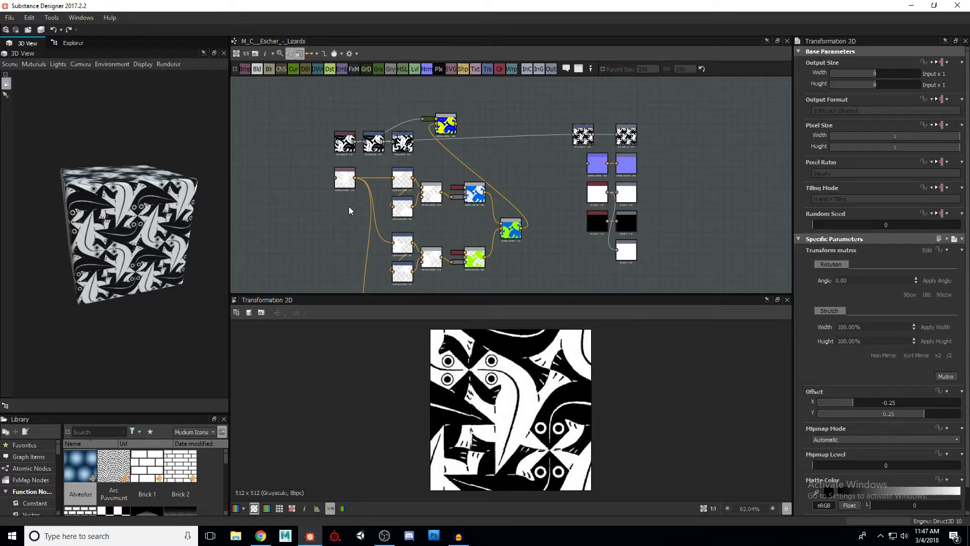
# Step: Preview the SVG node below the bitmap row and examine its white lizard silhouette
pyautogui.doubleClick(346, 189)
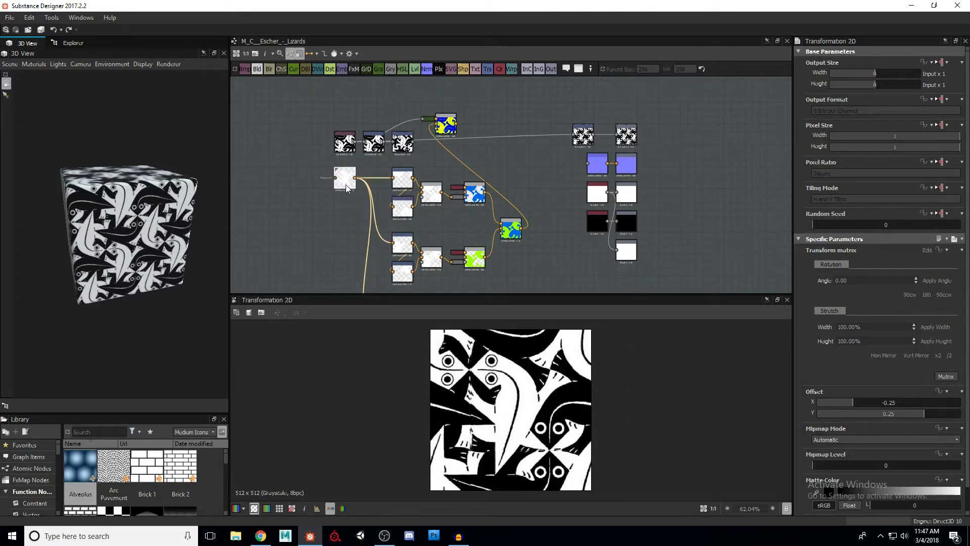
pyautogui.scroll(-5, 551, 385)
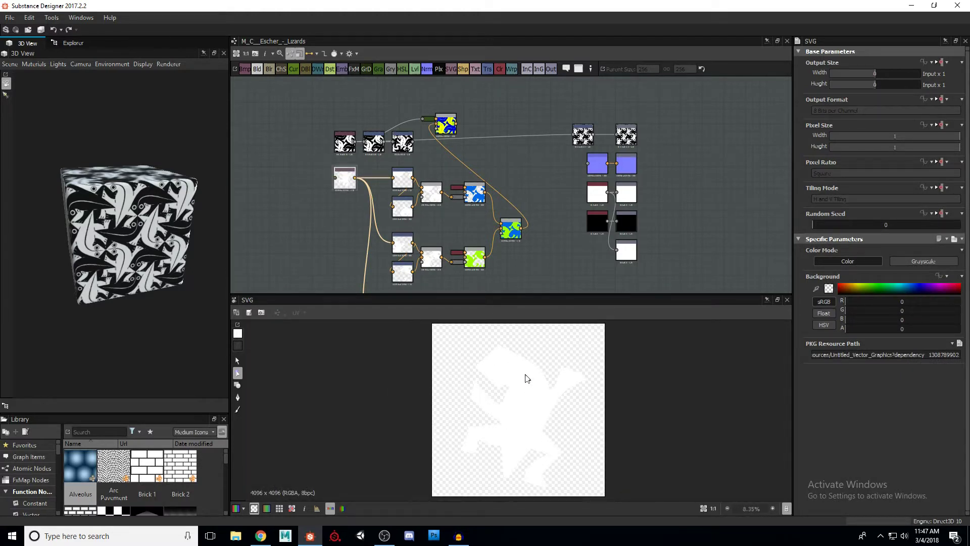
pyautogui.moveTo(264, 220); pyautogui.dragTo(356, 153, button='middle')
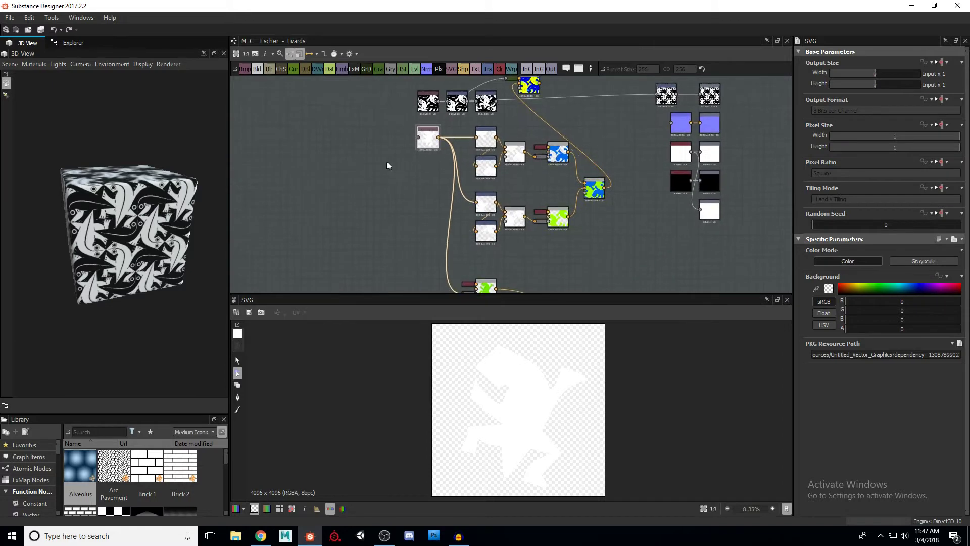
pyautogui.scroll(2, 415, 120)
pyautogui.scroll(1, 531, 410)
pyautogui.moveTo(552, 405)
pyautogui.mouseDown(button='middle')
pyautogui.moveTo(545, 390)
pyautogui.moveTo(546, 399)
pyautogui.mouseUp(button='middle')
# Step: Add an SVG node from a new resource named TutorialLizard in the empty area beside the existing lizard SVG
pyautogui.click(356, 179)
pyautogui.click(356, 179)
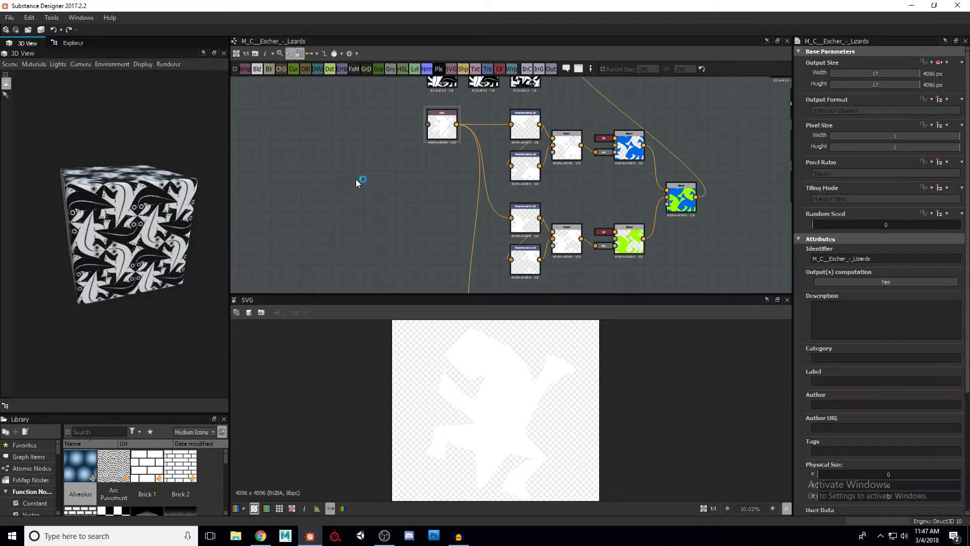
pyautogui.press('space')
pyautogui.write('svg')
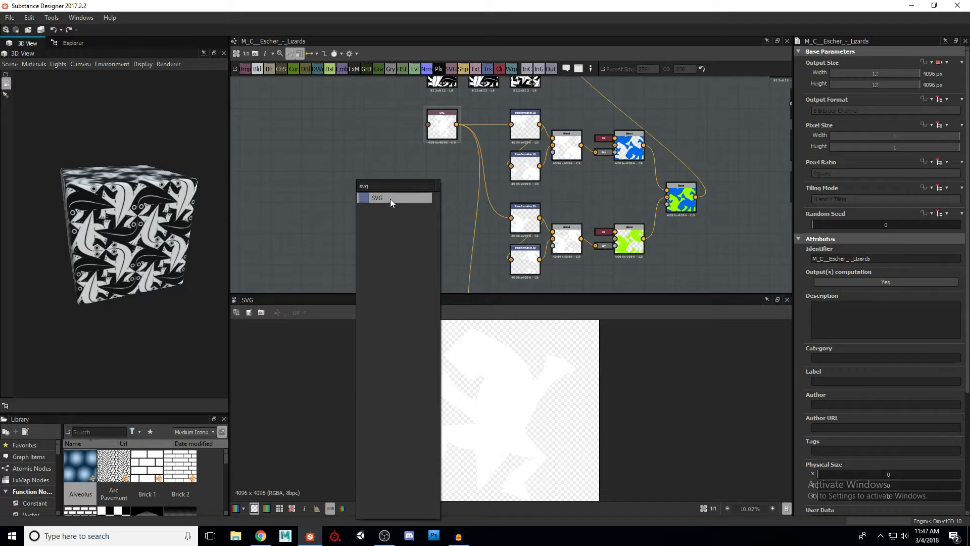
pyautogui.click(390, 197)
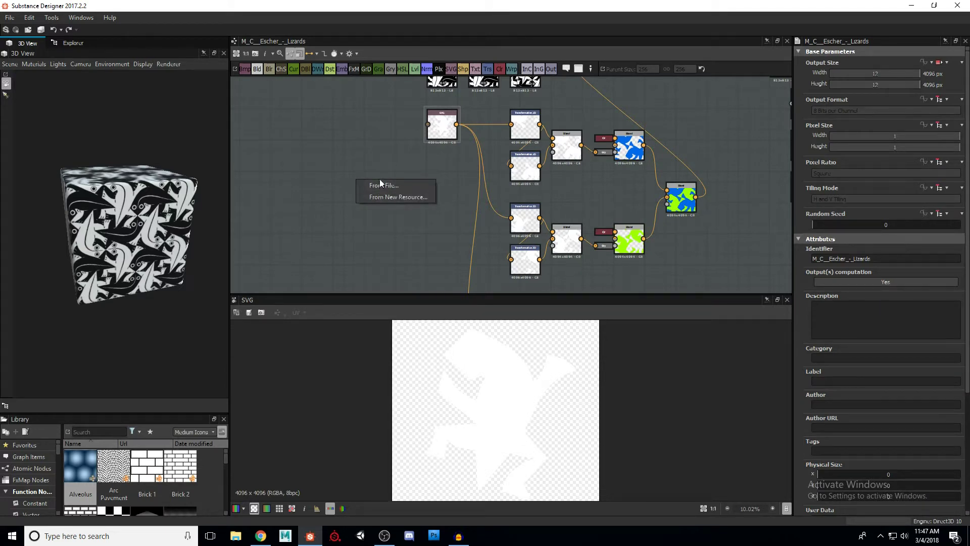
pyautogui.click(399, 197)
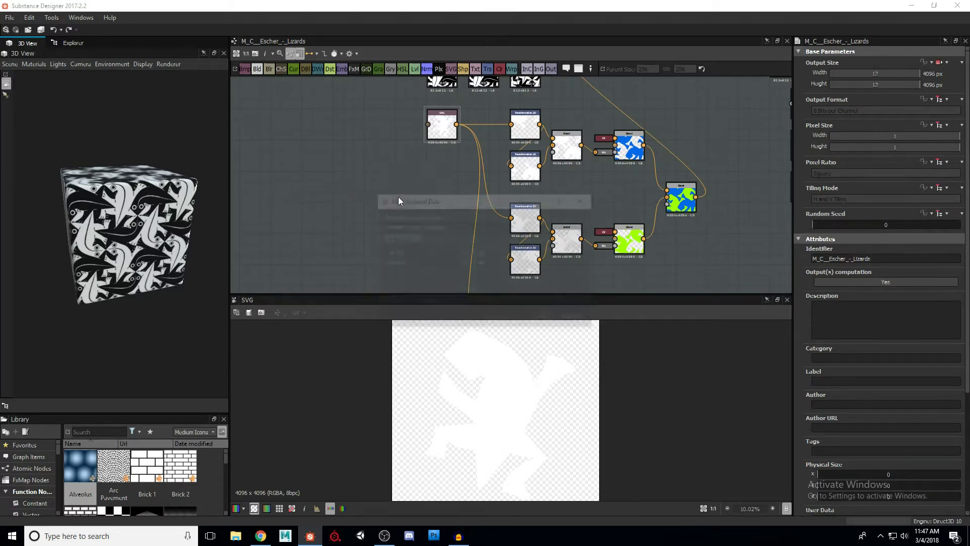
pyautogui.moveTo(442, 228); pyautogui.dragTo(367, 223)
pyautogui.write('Tut')
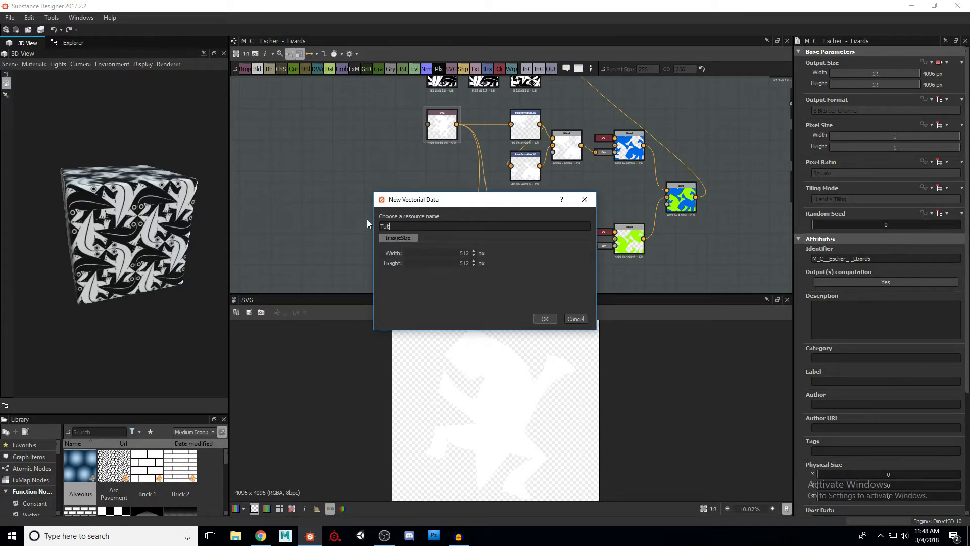
pyautogui.write('orialLizard')
pyautogui.click(544, 319)
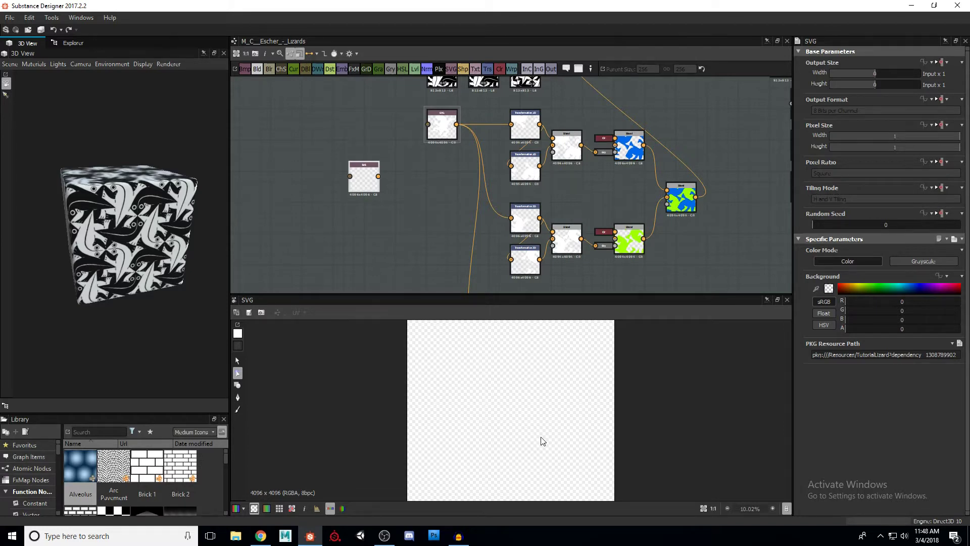
# Step: Set the fill colour to red and draw a closed, curved hook-like shape with the Path pen tool in the TutorialLizard SVG
pyautogui.click(237, 398)
pyautogui.click(237, 349)
pyautogui.click(352, 368)
pyautogui.click(472, 353)
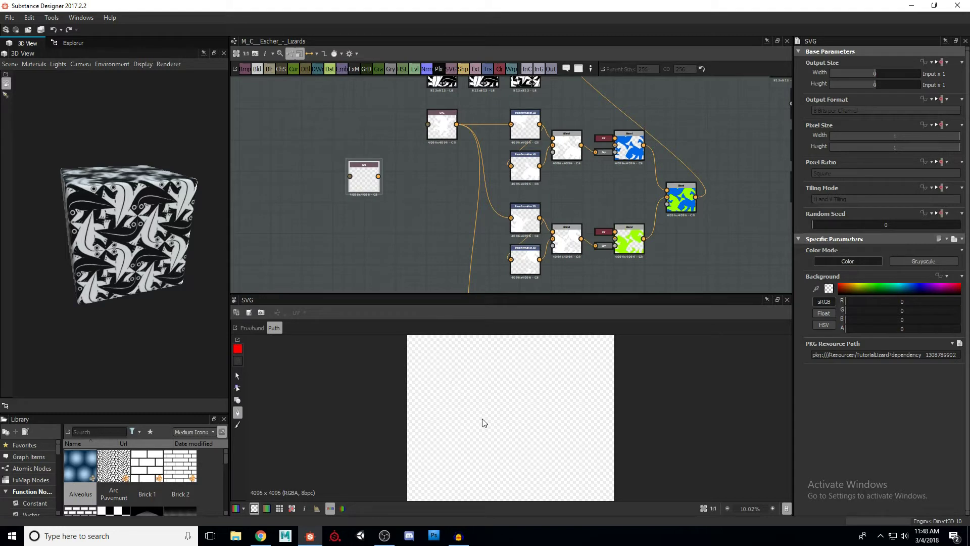
pyautogui.moveTo(512, 439); pyautogui.dragTo(540, 484)
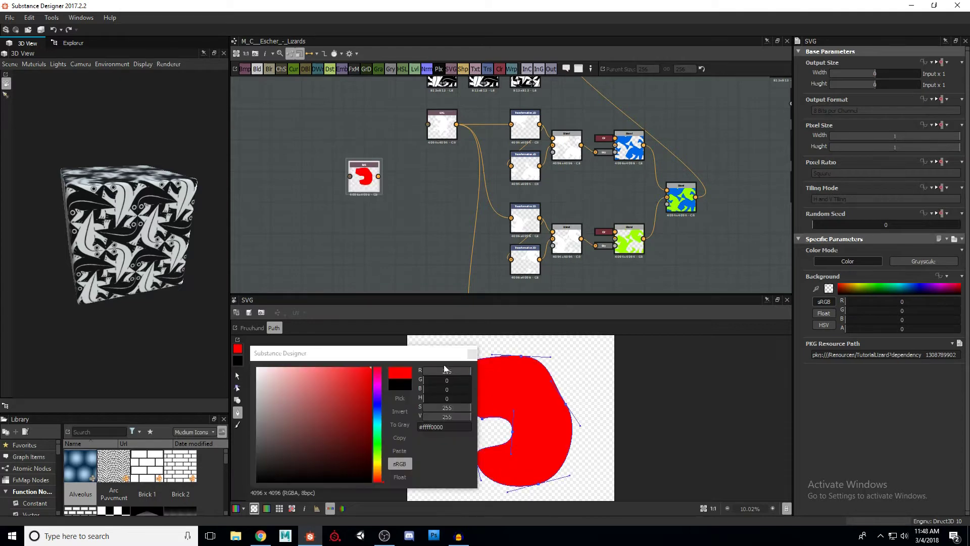
pyautogui.click(472, 353)
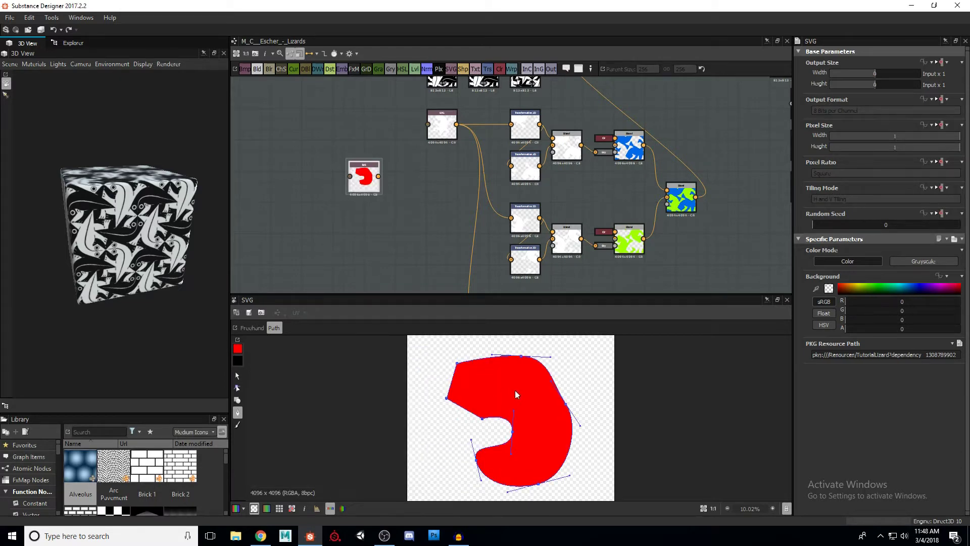
# Step: Move the whole red shape slightly, and pull the anchor point on its outer curved edge inward
pyautogui.click(238, 376)
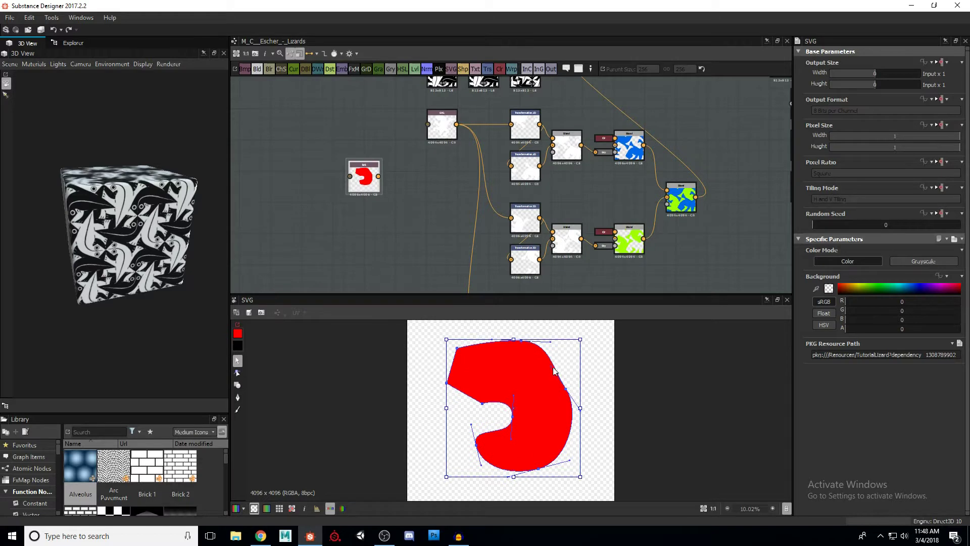
pyautogui.moveTo(565, 391); pyautogui.dragTo(569, 390)
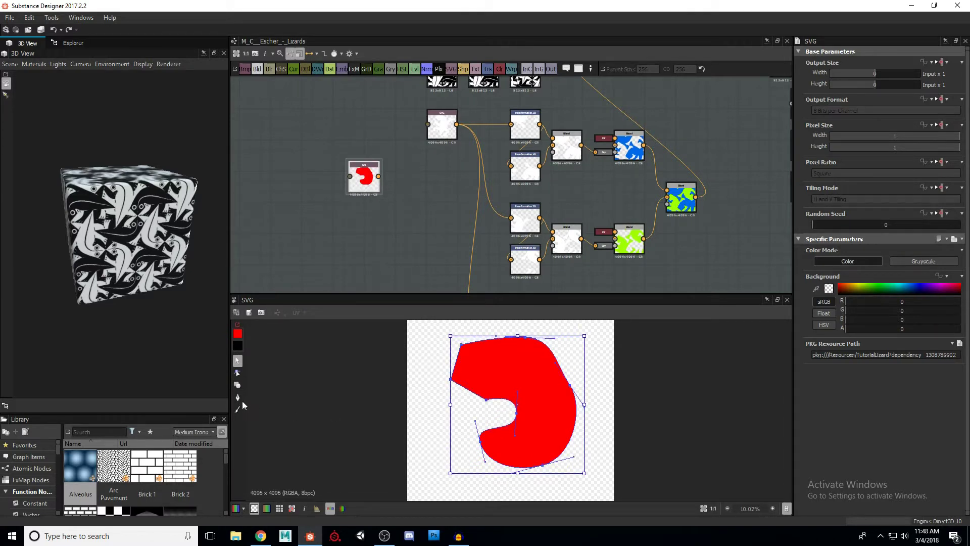
pyautogui.click(238, 373)
pyautogui.moveTo(570, 385); pyautogui.dragTo(559, 394)
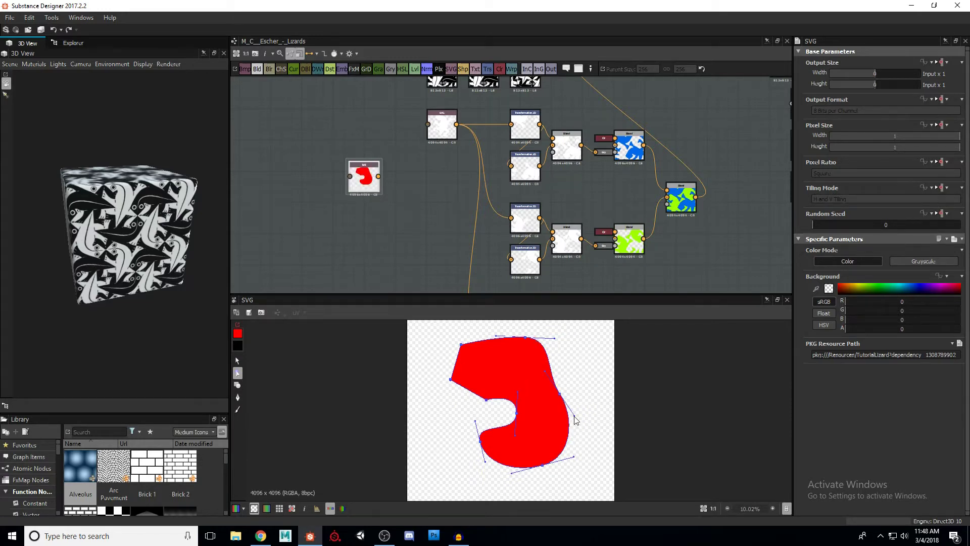
pyautogui.click(576, 407)
# Step: Delete the outer edge's anchor point, undo the deletion, and adjust the tangent handle of the shape's upper curve
pyautogui.click(557, 394)
pyautogui.press('Delete')
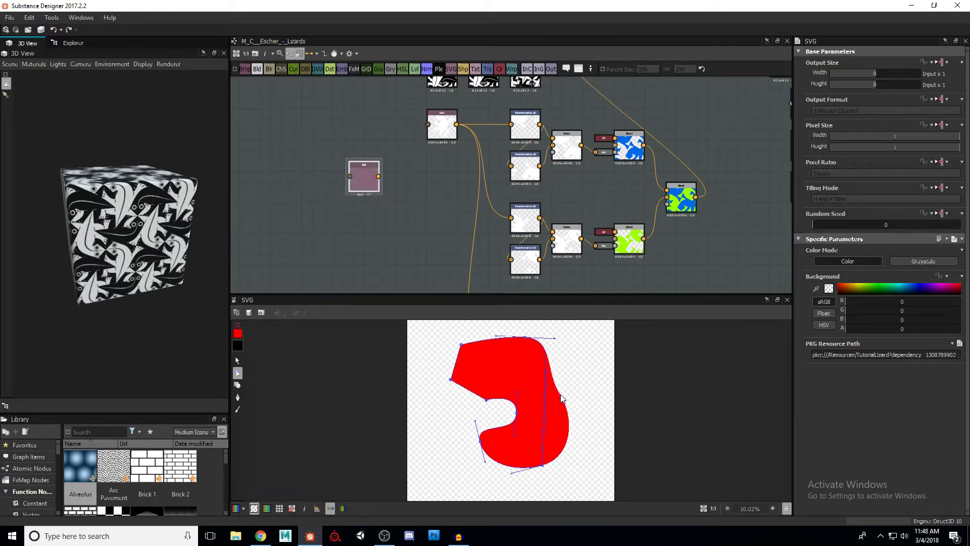
pyautogui.hotkey('ctrl', 'z')
pyautogui.click(552, 398)
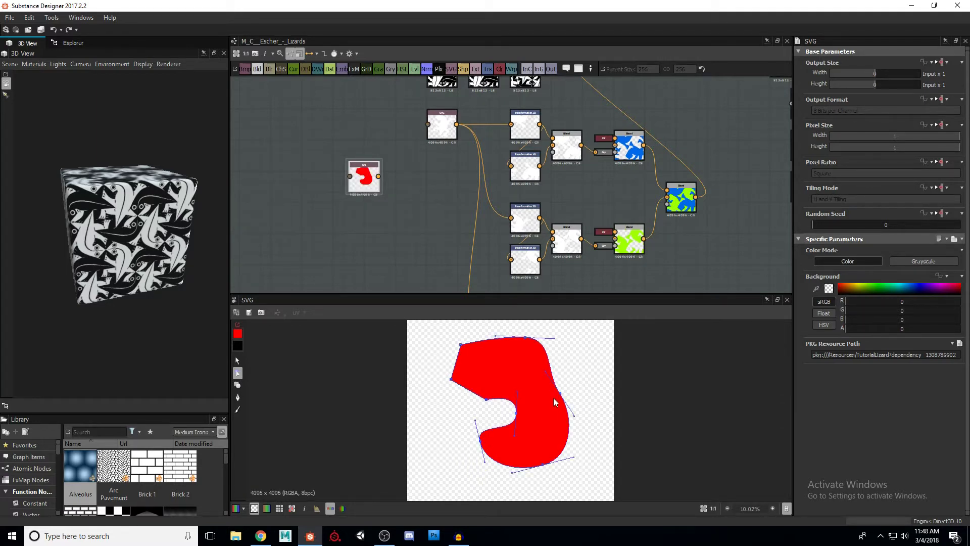
pyautogui.moveTo(554, 339)
pyautogui.mouseDown()
pyautogui.moveTo(549, 333)
pyautogui.moveTo(552, 346)
pyautogui.moveTo(564, 343)
pyautogui.mouseUp()
# Step: Add a Blend node with the white lizard SVG as foreground and the second Transformation 2D output as background
pyautogui.click(443, 125)
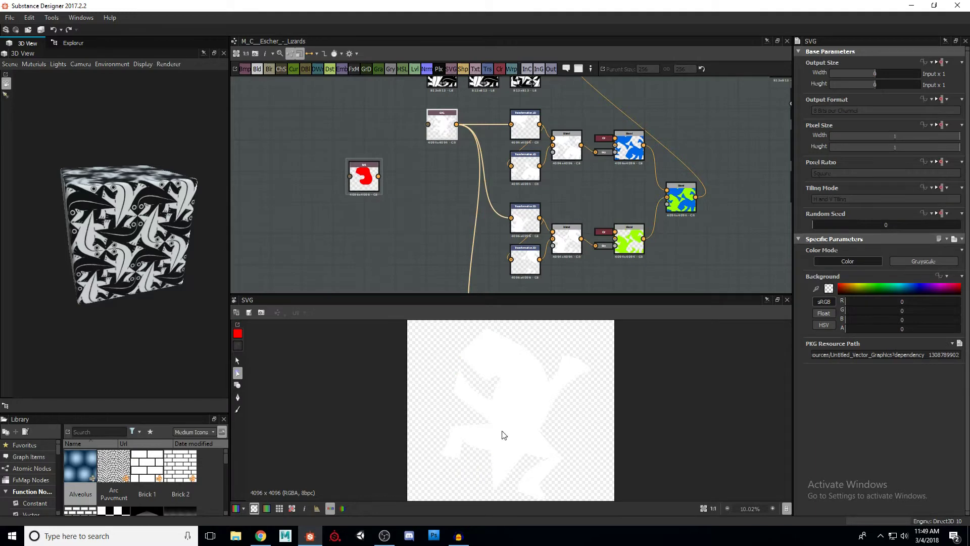
pyautogui.moveTo(431, 172); pyautogui.dragTo(437, 245, button='middle')
pyautogui.click(390, 196)
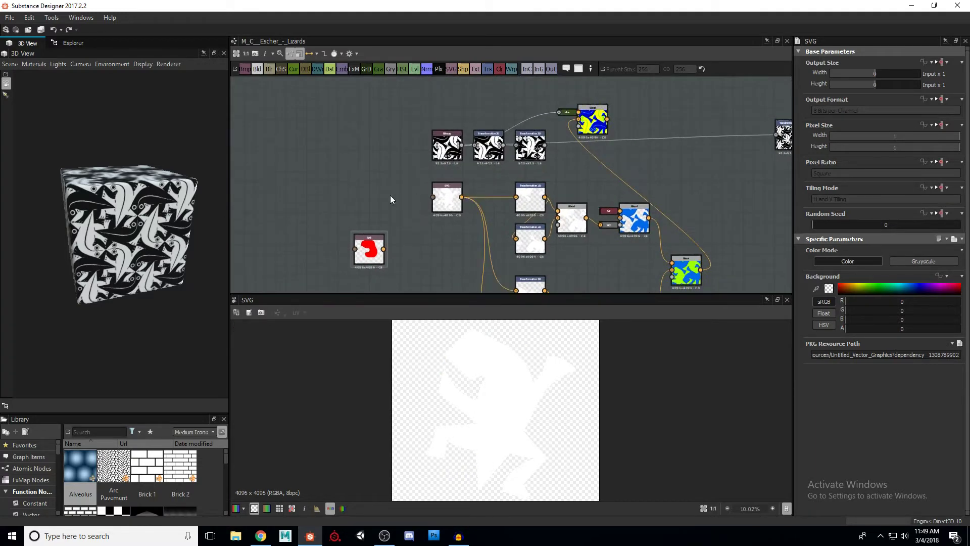
pyautogui.press('space')
pyautogui.write('blend')
pyautogui.press('Return')
pyautogui.moveTo(391, 196); pyautogui.dragTo(358, 127)
pyautogui.moveTo(545, 146); pyautogui.dragTo(337, 131)
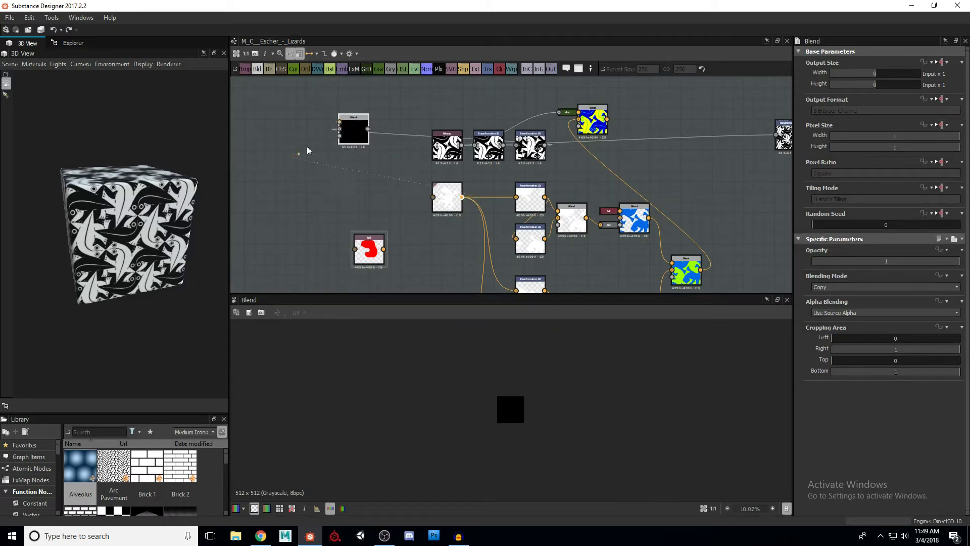
pyautogui.moveTo(338, 129); pyautogui.dragTo(339, 126)
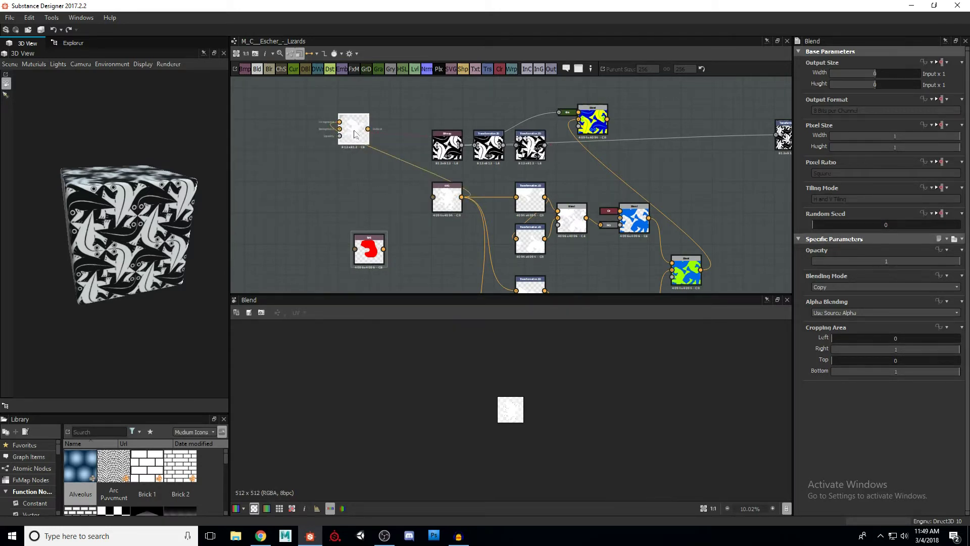
# Step: Insert a Gradient Map between the Transformation 2D output and the new Blend node, dock it, and preview the blend
pyautogui.click(399, 135)
pyautogui.press('space')
pyautogui.write('gra')
pyautogui.press('Return')
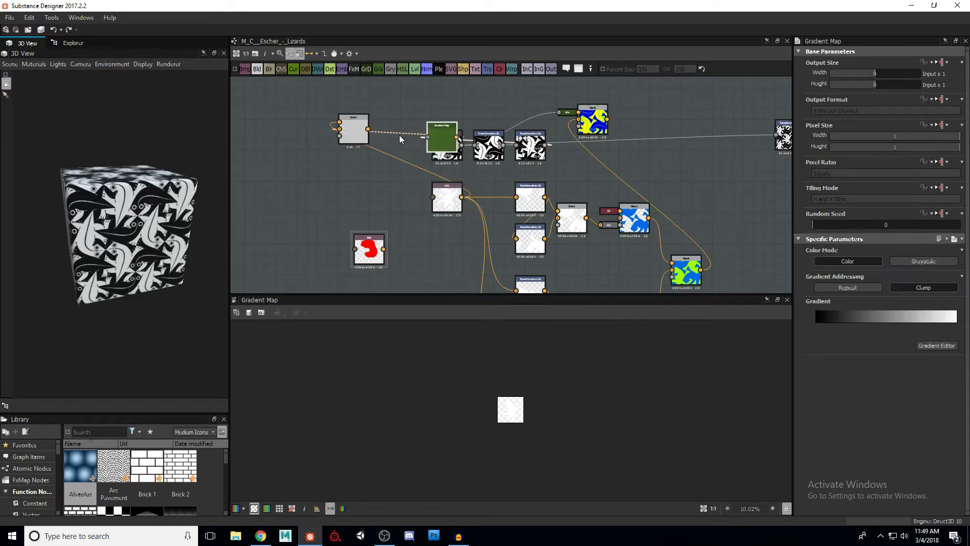
pyautogui.press('d')
pyautogui.doubleClick(354, 133)
pyautogui.scroll(8, 518, 409)
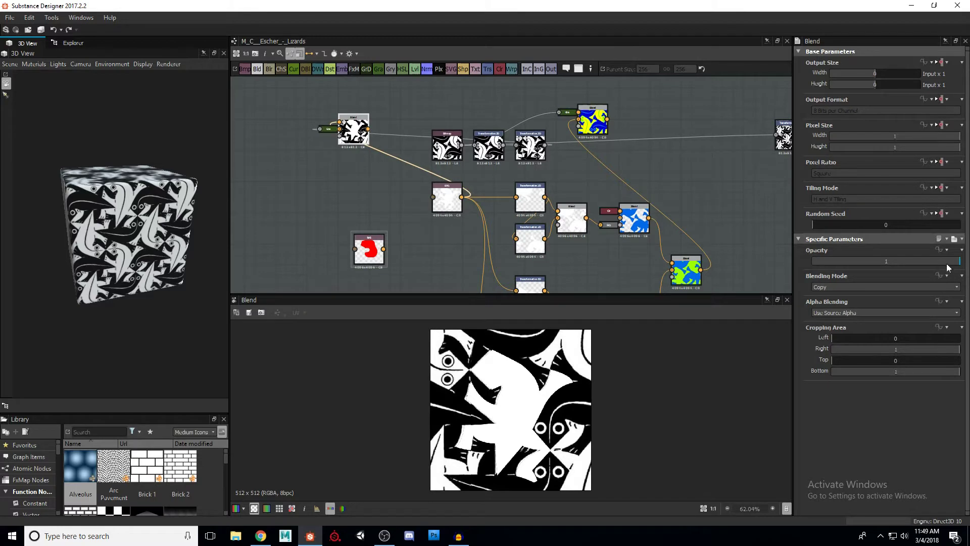